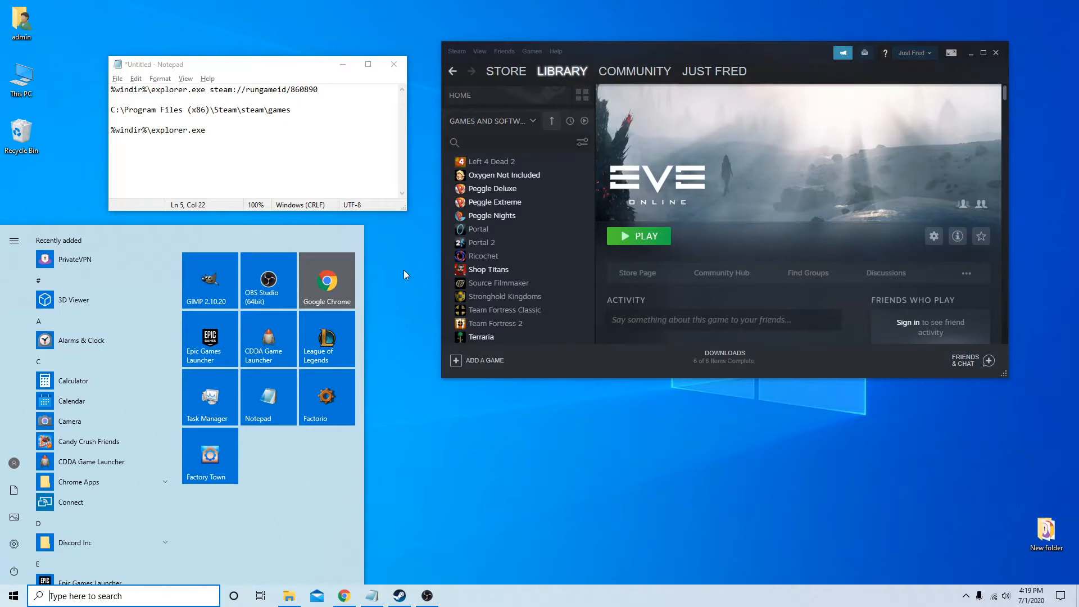
left_click(398, 274)
left_click(12, 596)
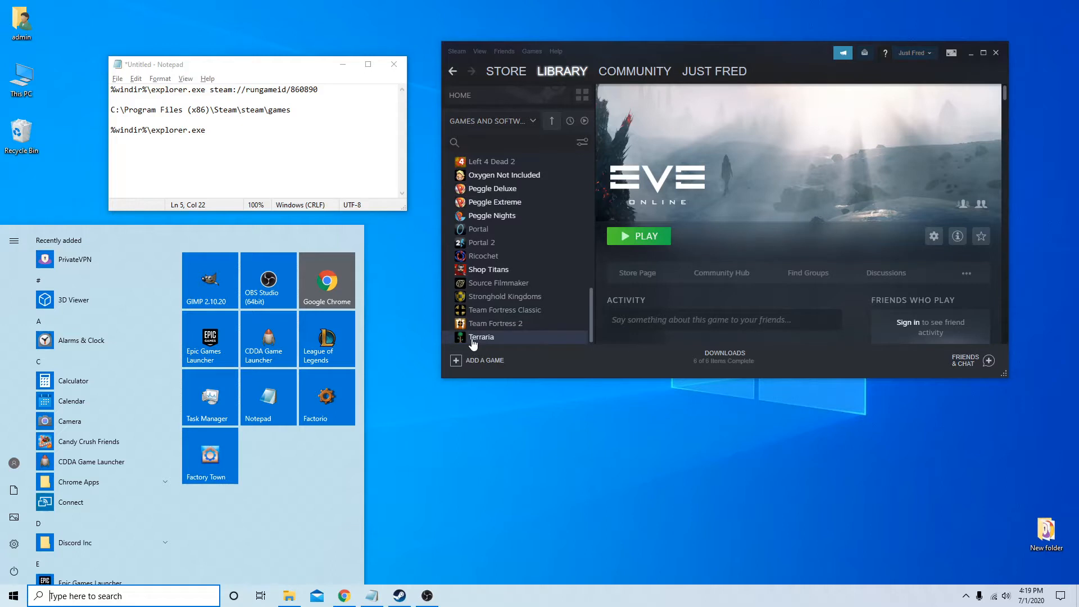
Step: Add a desktop shortcut for Terraria from the Steam library
right_click(473, 340)
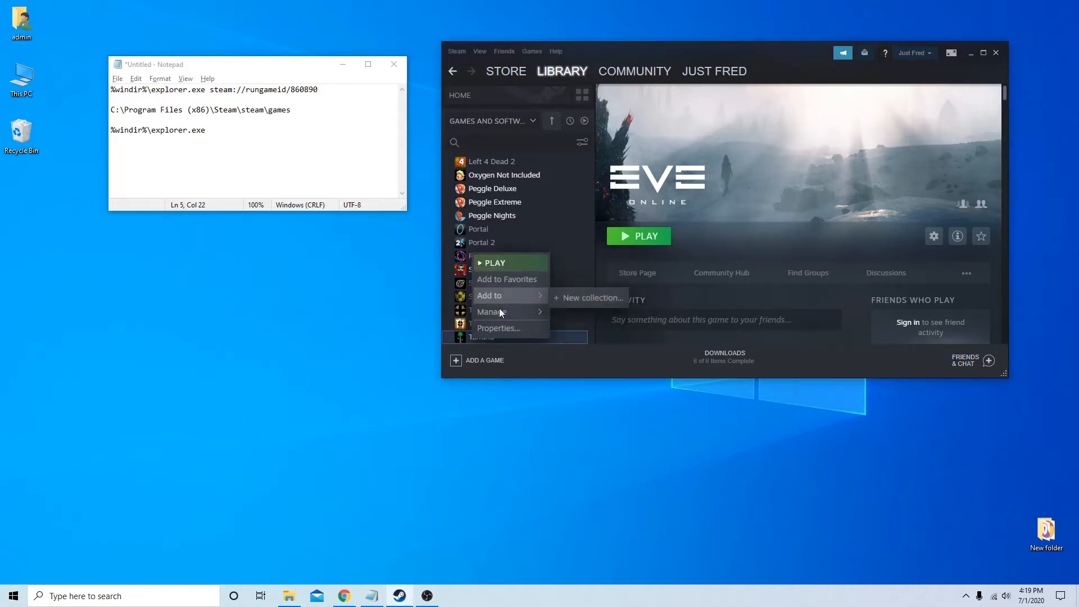
mouse_move(499, 314)
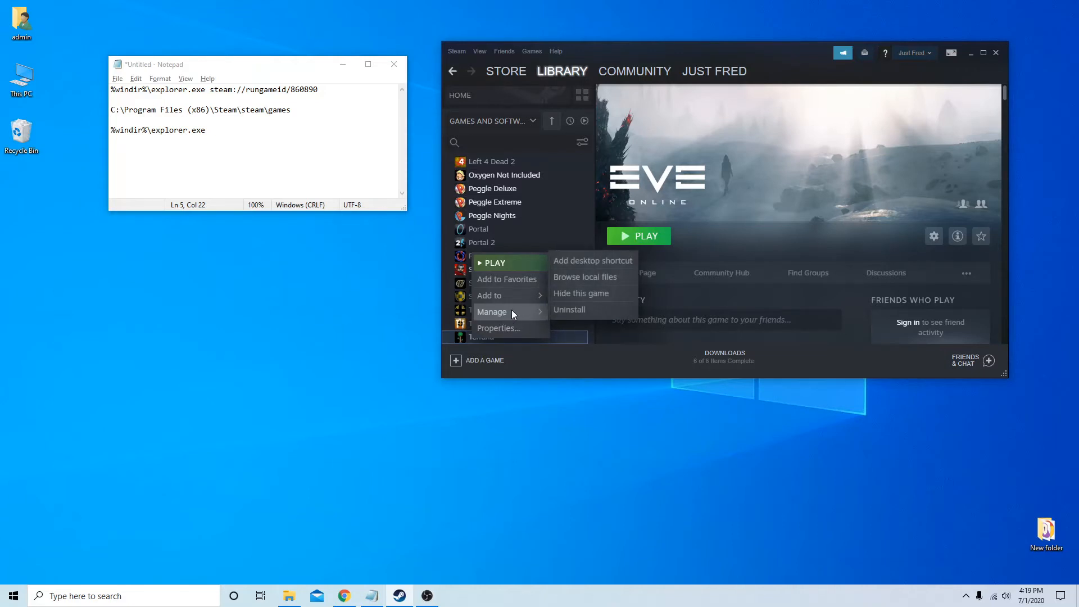
left_click(580, 261)
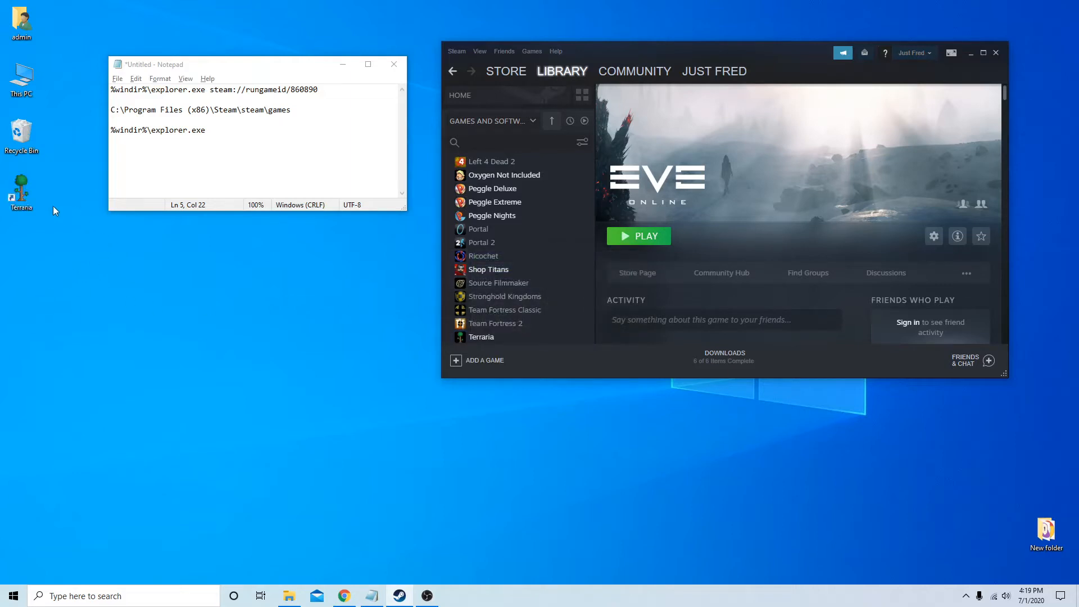
Step: Copy the URL from the Terraria desktop shortcut's properties and close them without changes
right_click(25, 196)
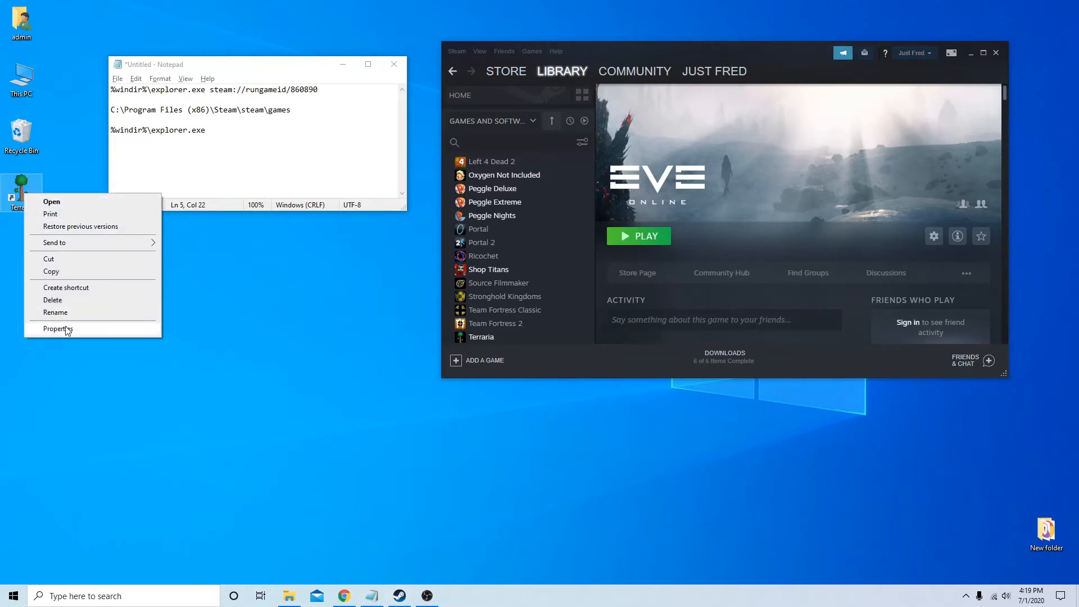
left_click(58, 328)
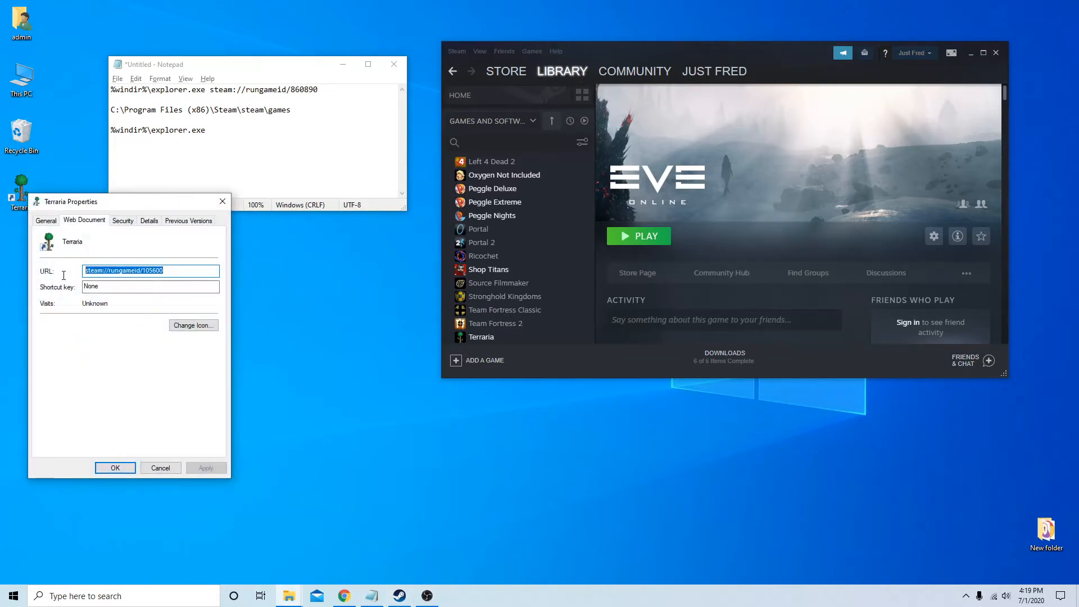
right_click(99, 273)
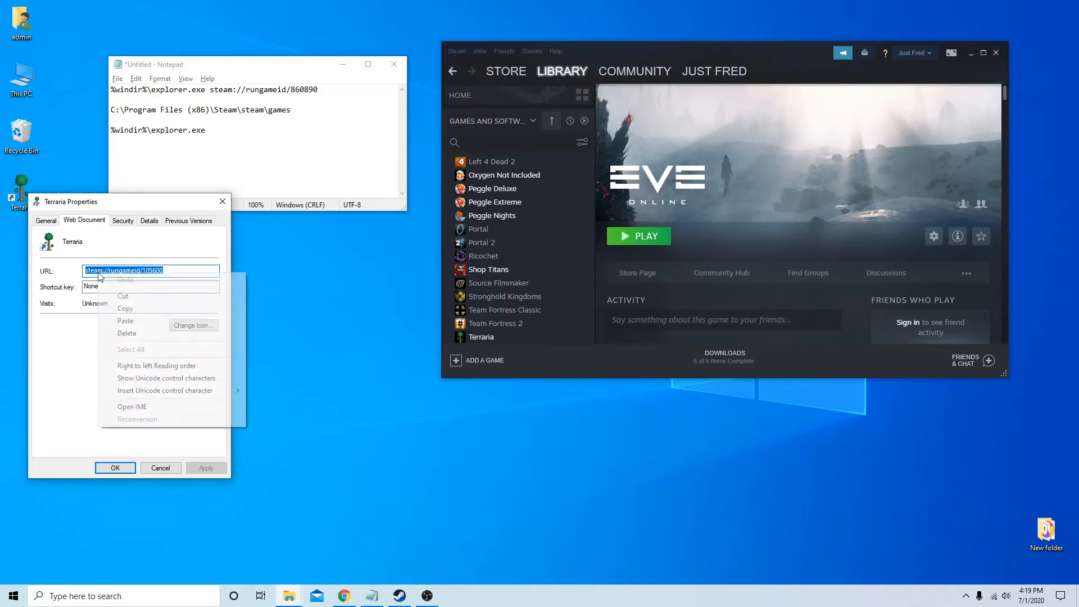
left_click(136, 311)
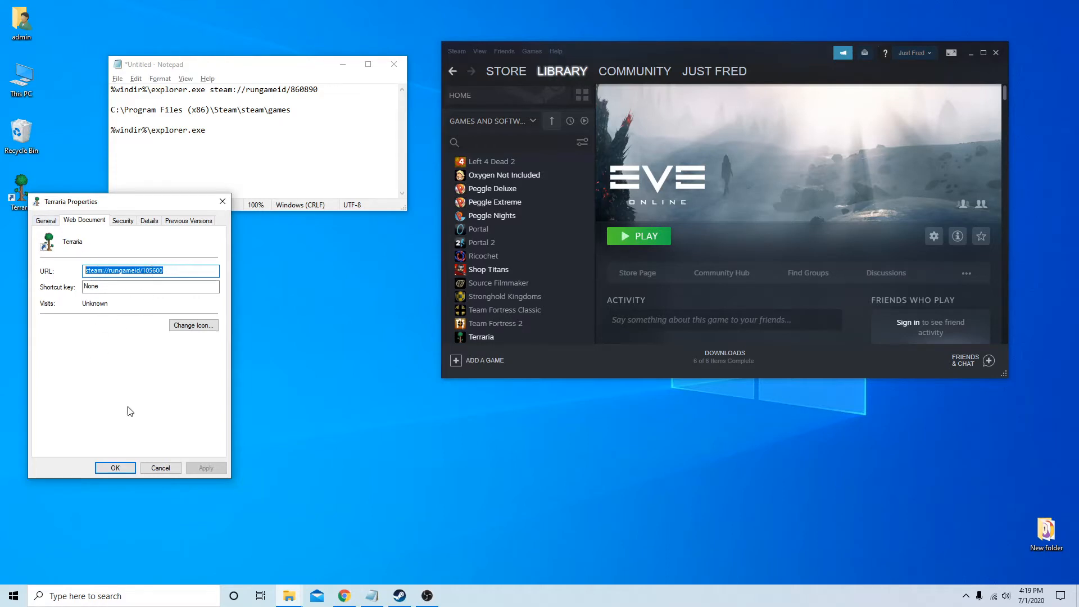
left_click(151, 469)
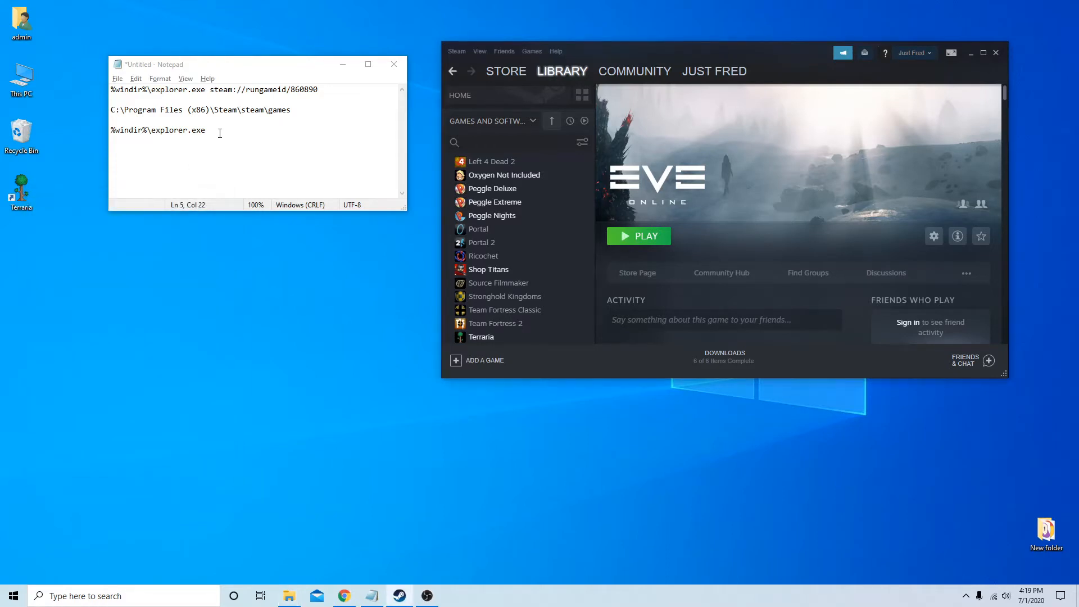
Step: Append the copied Steam URL after the last %windir%\explorer.exe in the Notepad note, separated by a space, and copy that whole line
left_click(222, 130)
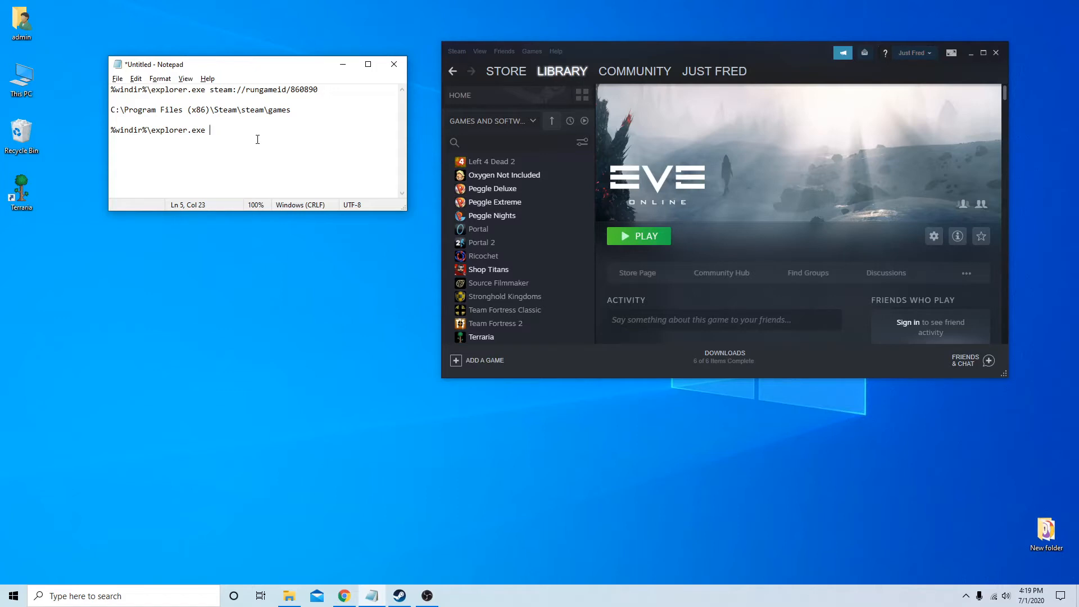
key("ctrl+v")
left_click_drag(321, 135, 106, 131)
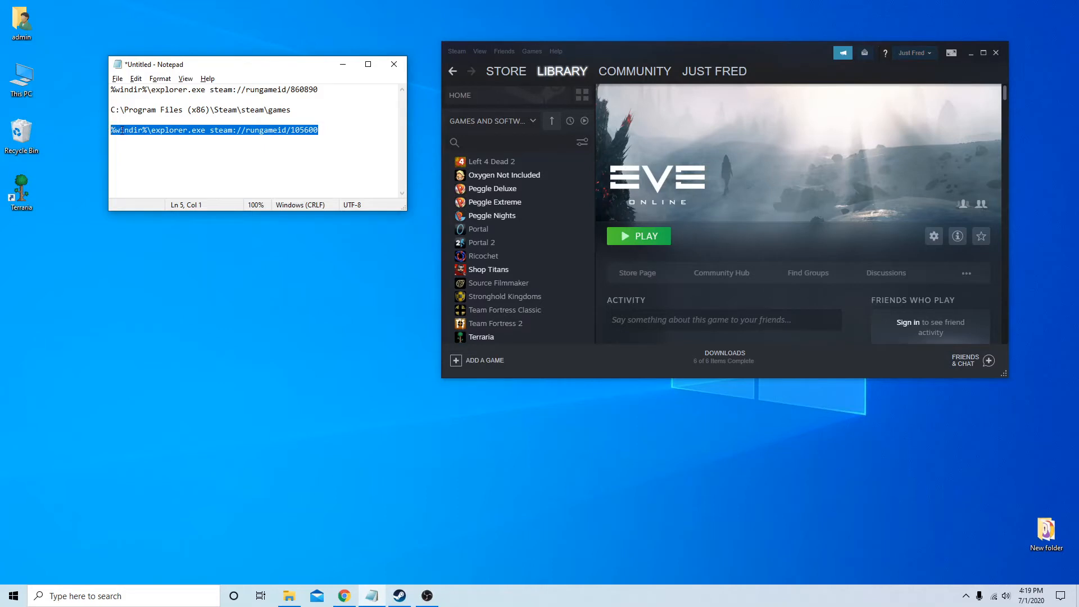
right_click(122, 130)
left_click(148, 163)
Step: Create a new desktop shortcut with the location %windir%\explorer.exe steam://rungameid/105600 and name it Terraria
left_click(67, 326)
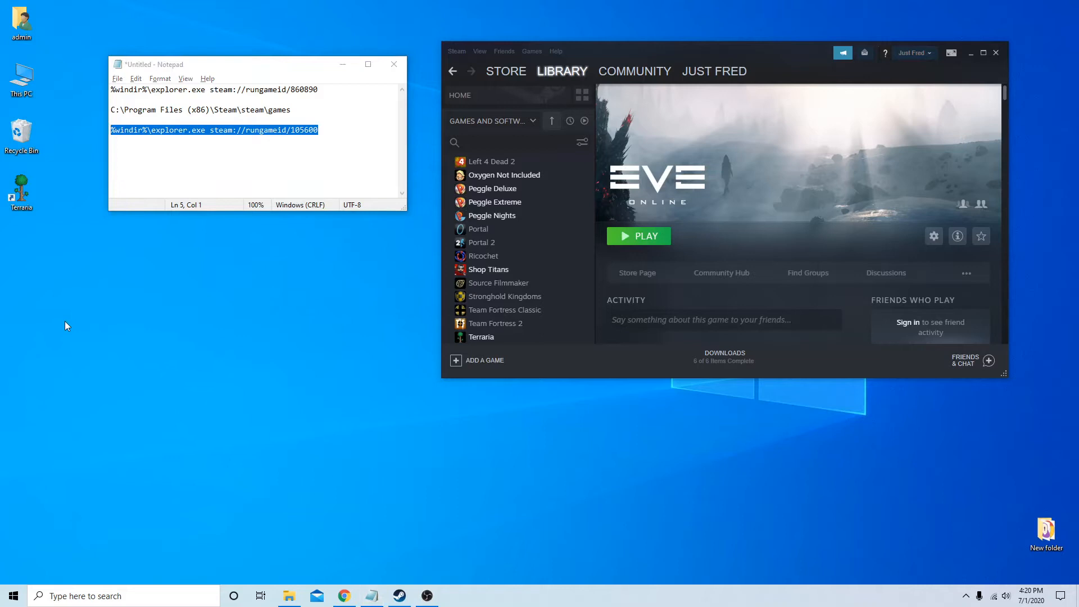
right_click(63, 233)
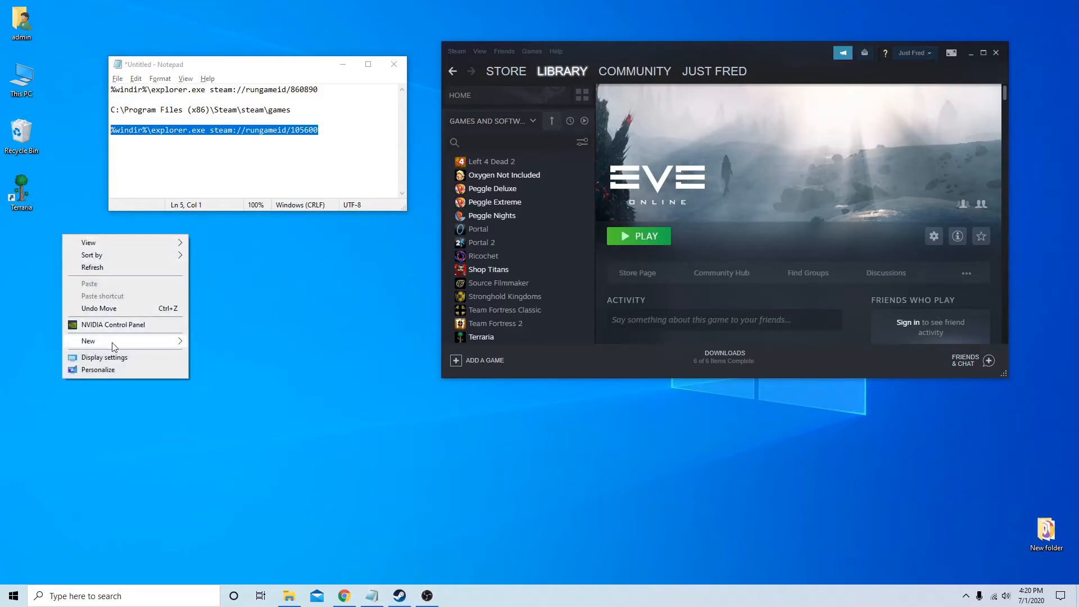
mouse_move(114, 346)
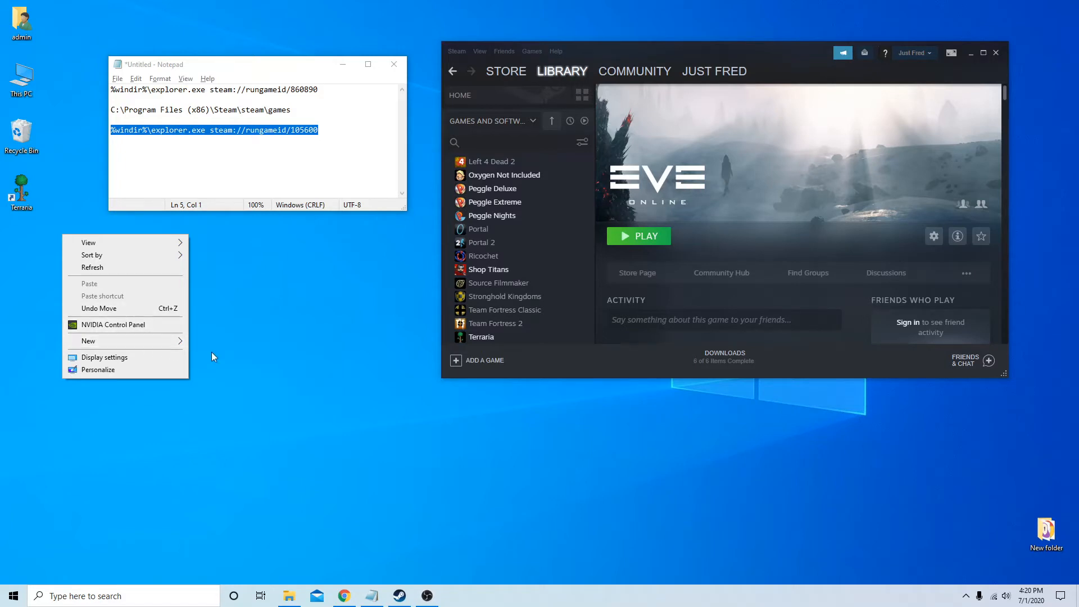
mouse_move(177, 344)
left_click(225, 357)
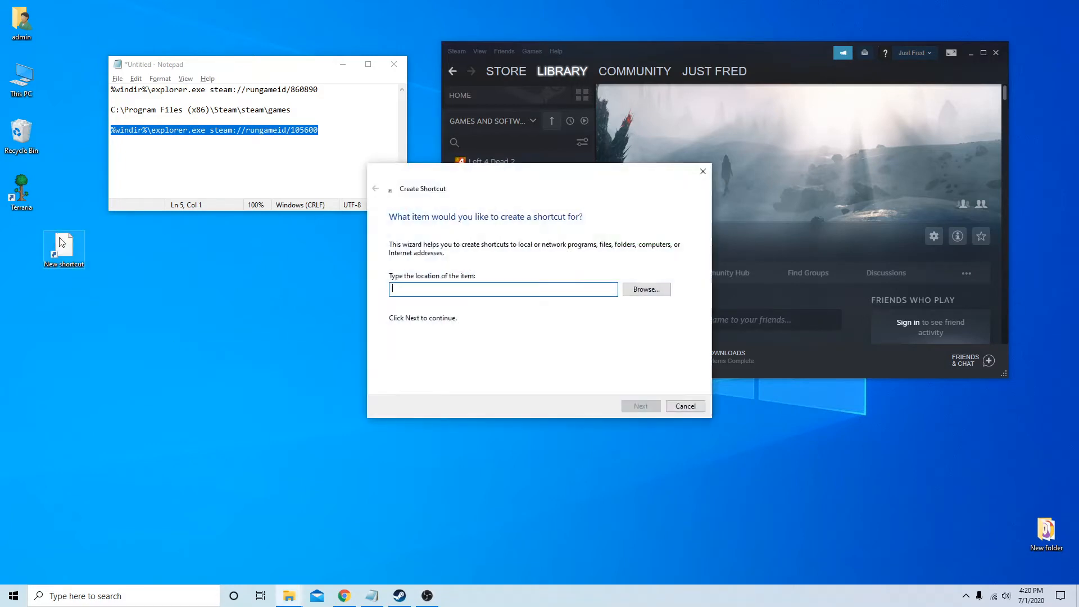
right_click(407, 289)
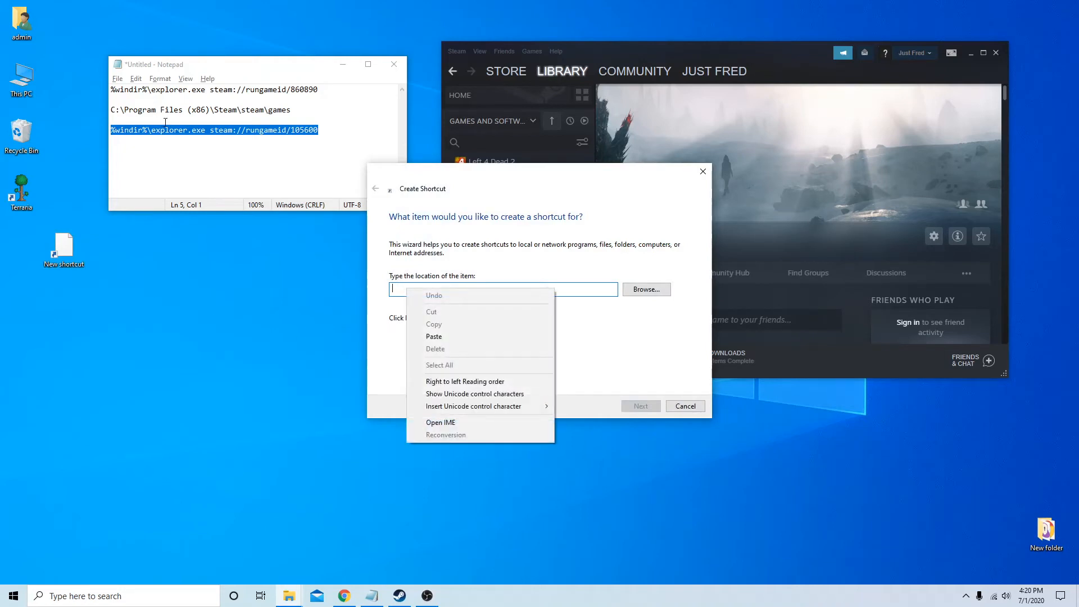
left_click(433, 336)
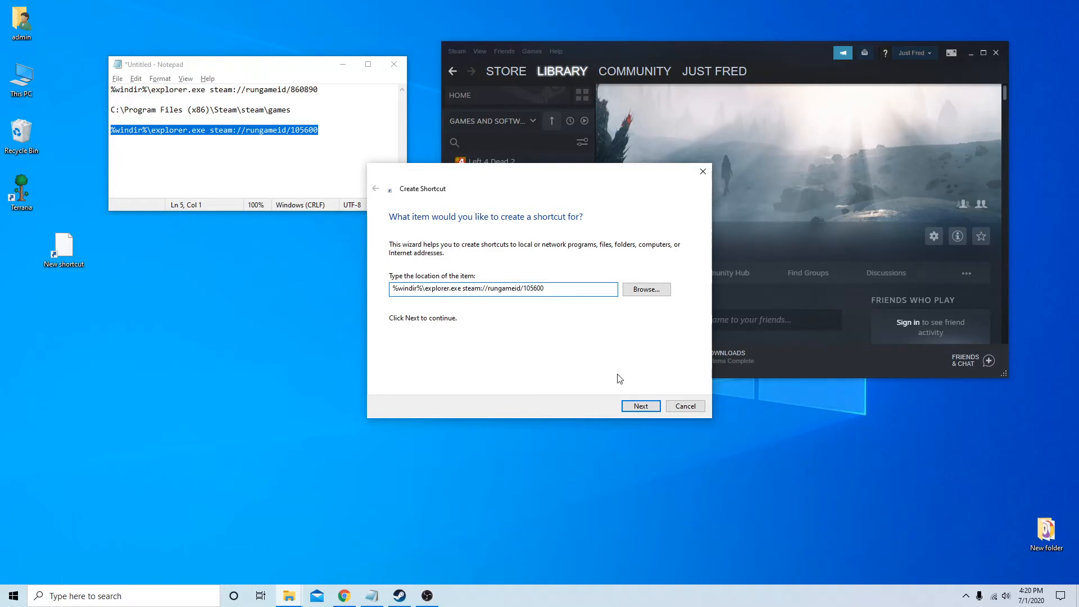
left_click(635, 407)
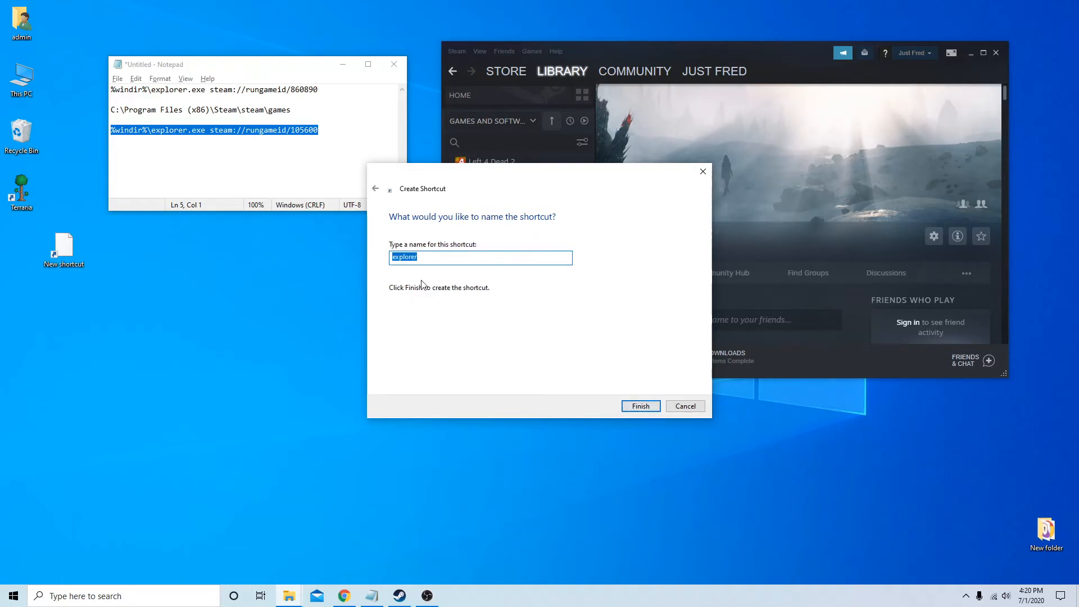
type("Terraria")
left_click(637, 406)
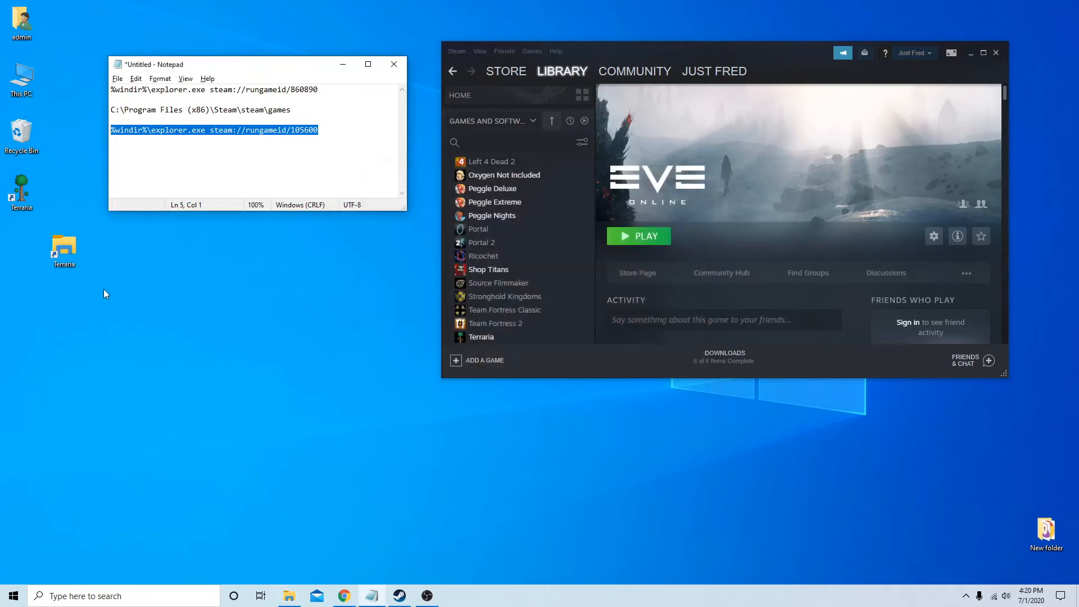
Step: Pin the new folder-icon Terraria shortcut to Start and open the pinned tile's file location
right_click(67, 249)
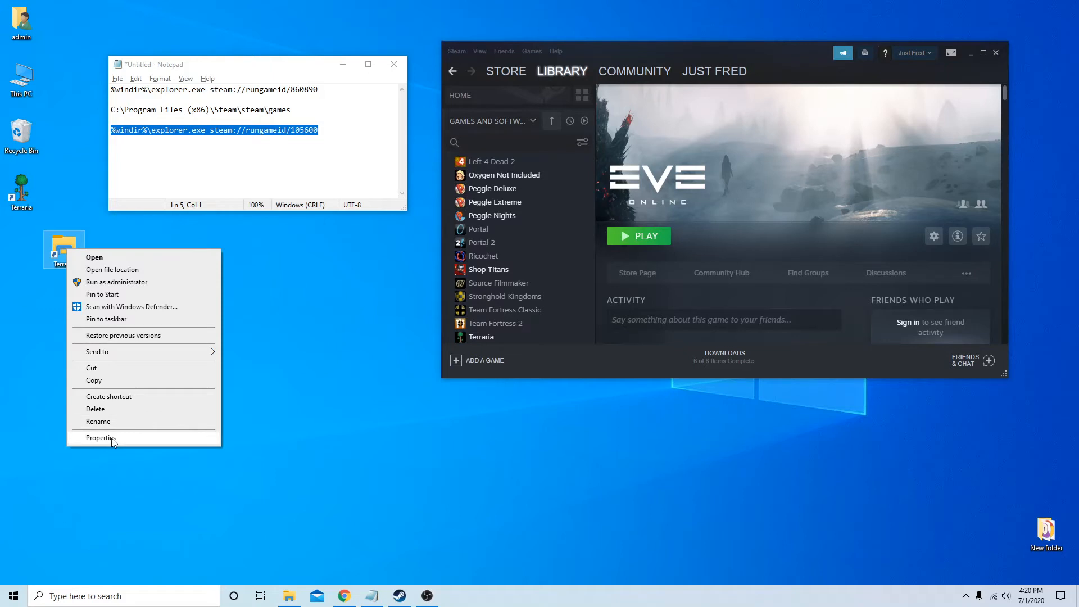
left_click(114, 295)
left_click(13, 595)
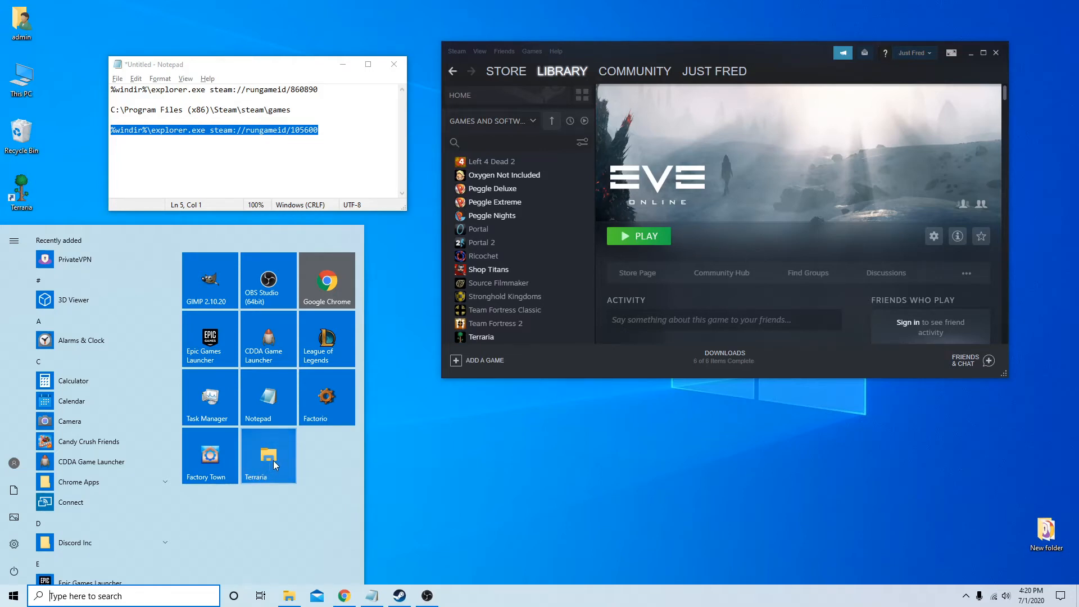
right_click(273, 461)
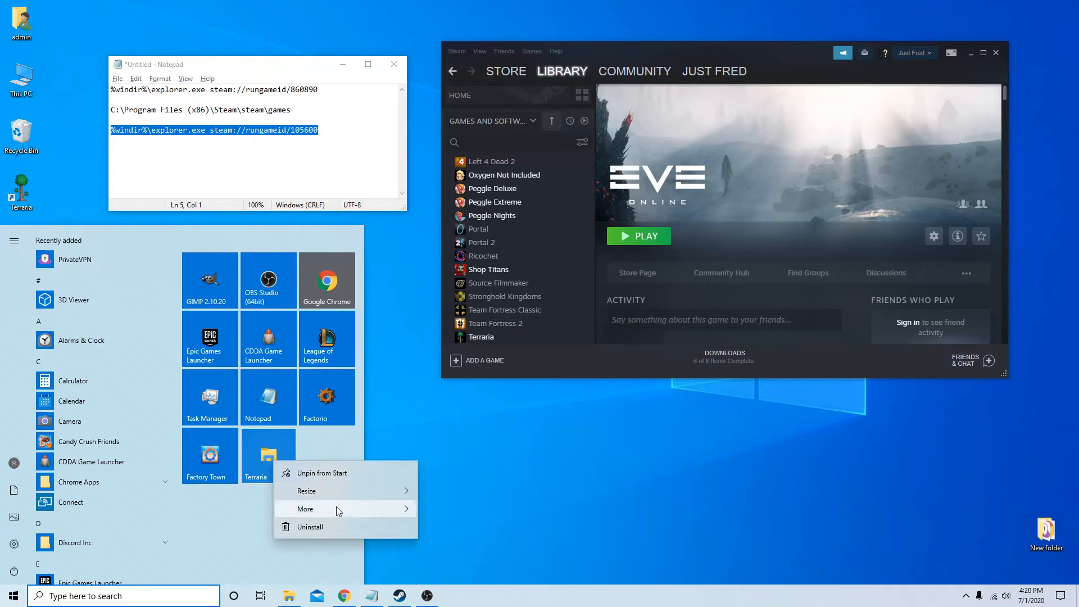
mouse_move(337, 508)
left_click(450, 528)
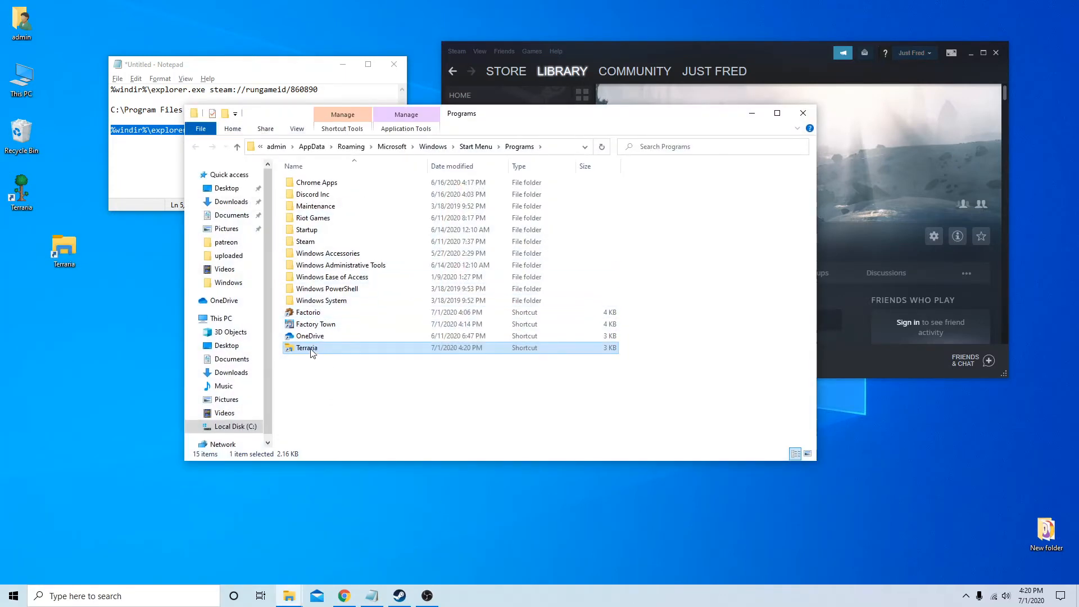
Step: Change the Terraria shortcut's icon in the Programs folder to the tree icon file from C:\Program Files (x86)\Steam\steam\games
right_click(312, 352)
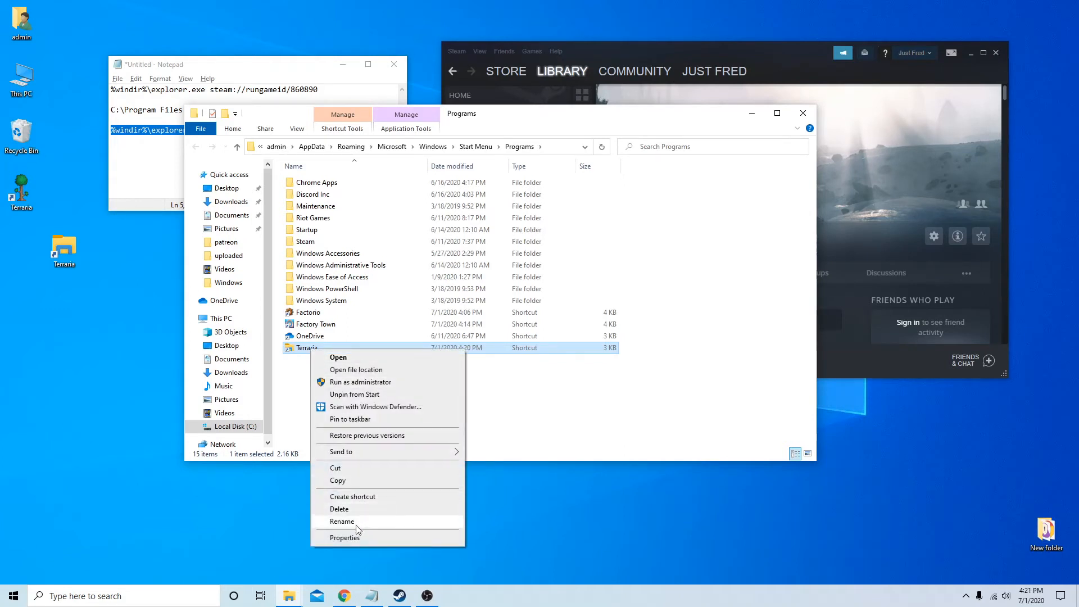
left_click(344, 537)
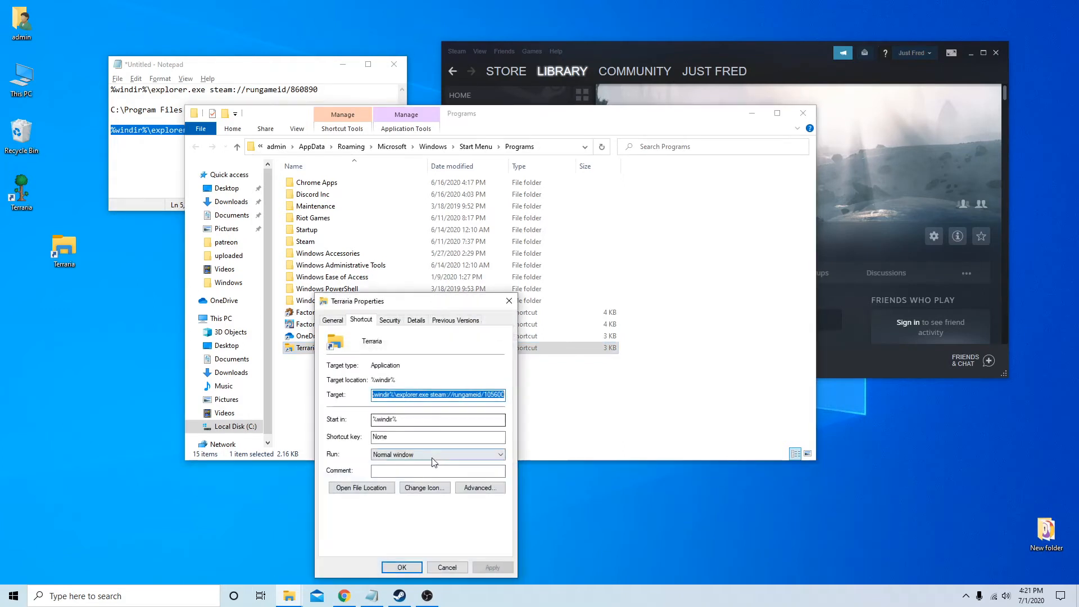
left_click(431, 489)
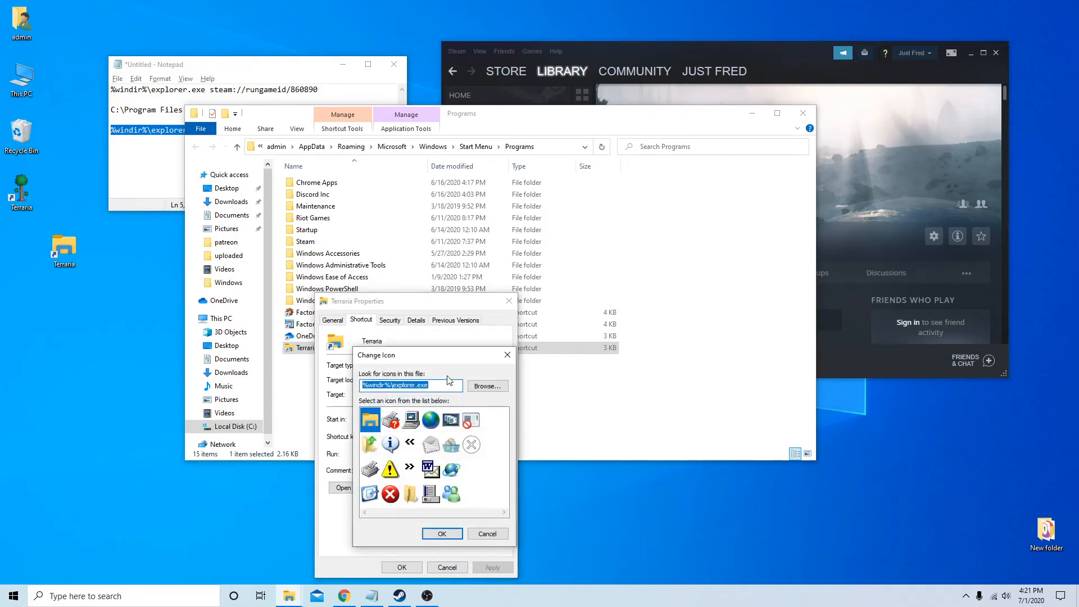
left_click(481, 386)
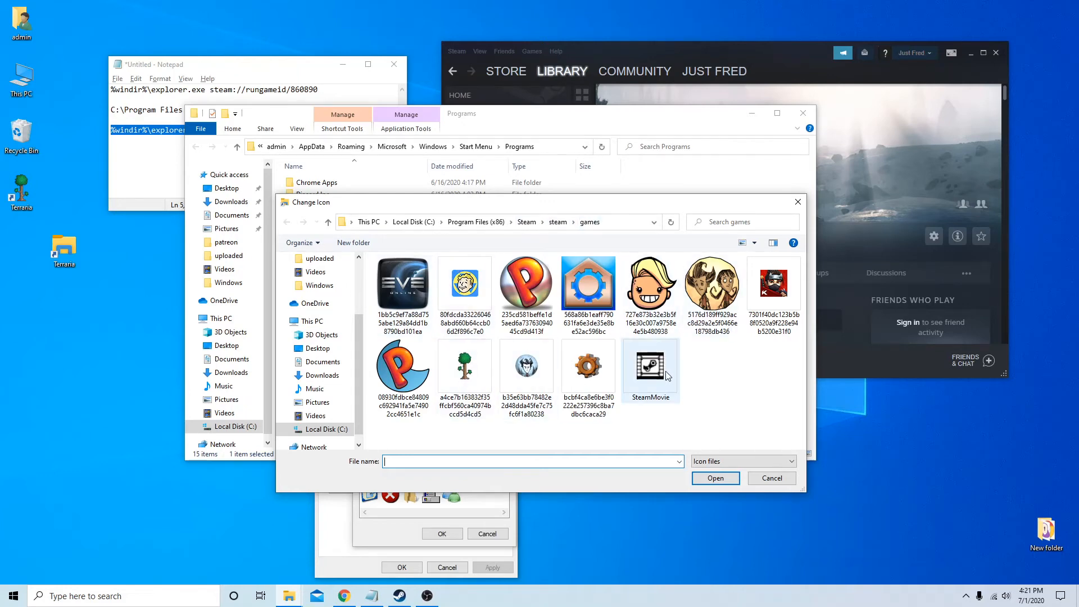
left_click(502, 224)
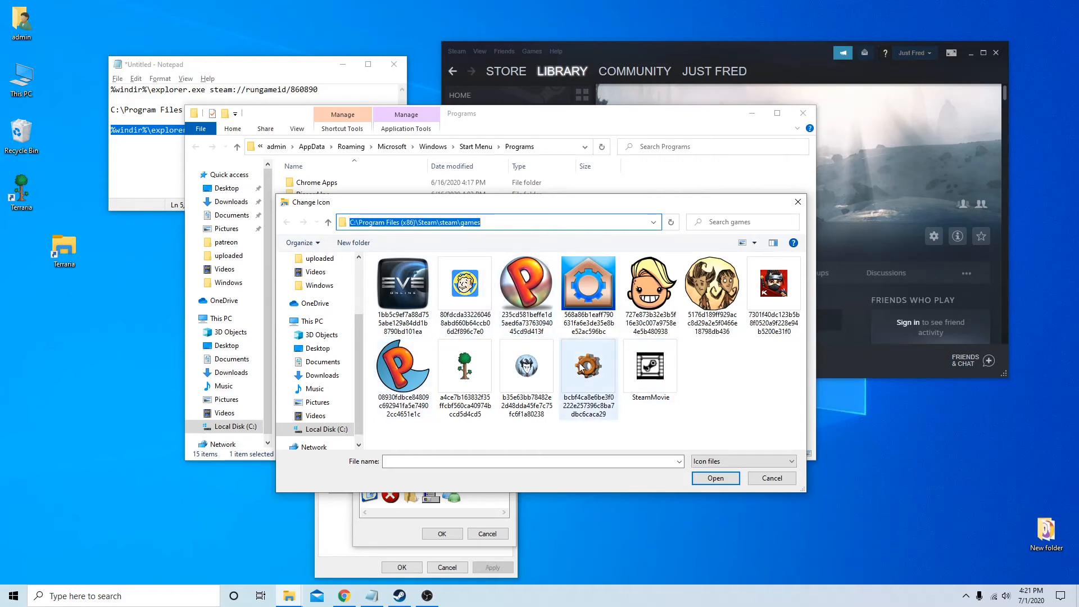
left_click(484, 371)
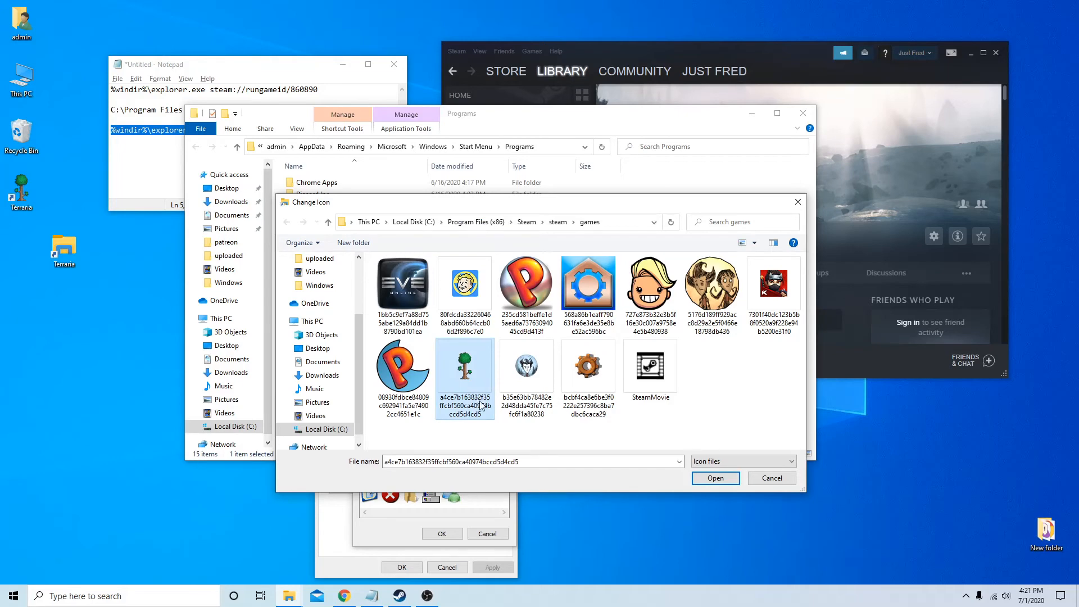
left_click(716, 480)
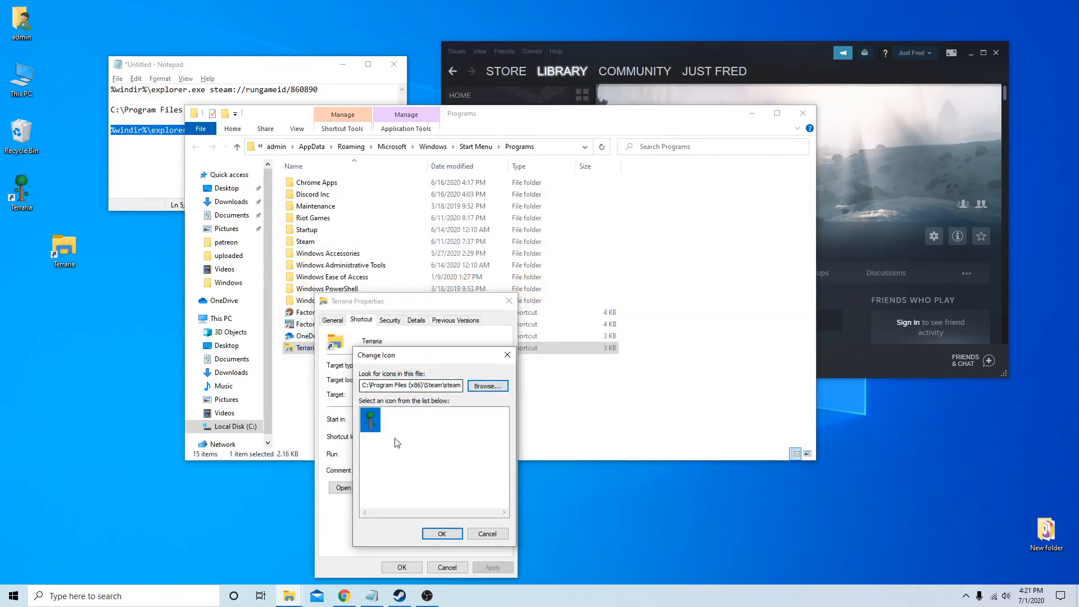
left_click(442, 533)
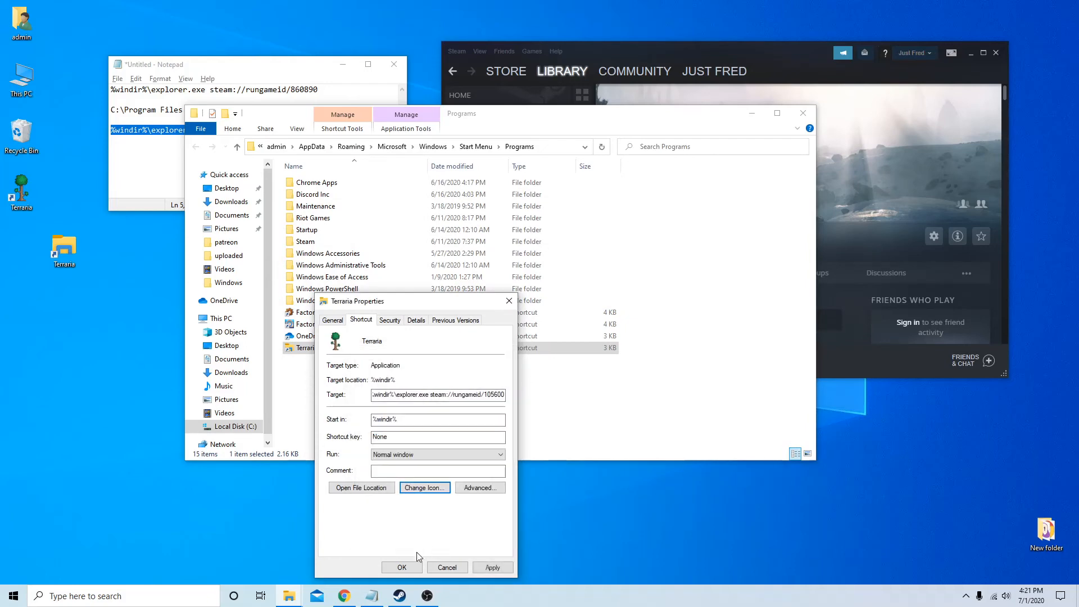
left_click(402, 568)
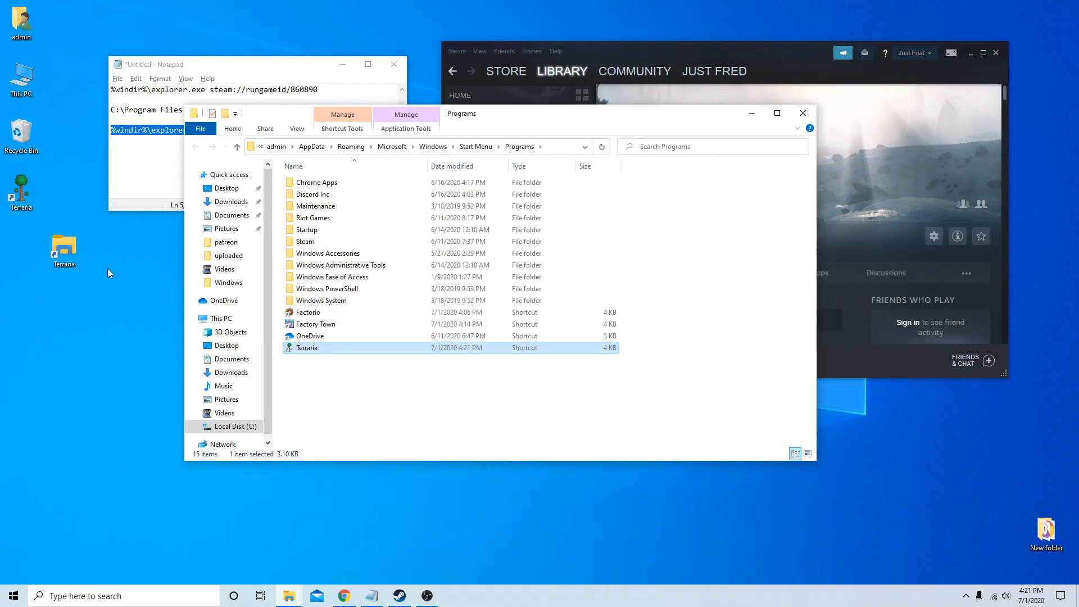
Step: Launch Terraria from its Start tile and close the Programs folder window
left_click(14, 595)
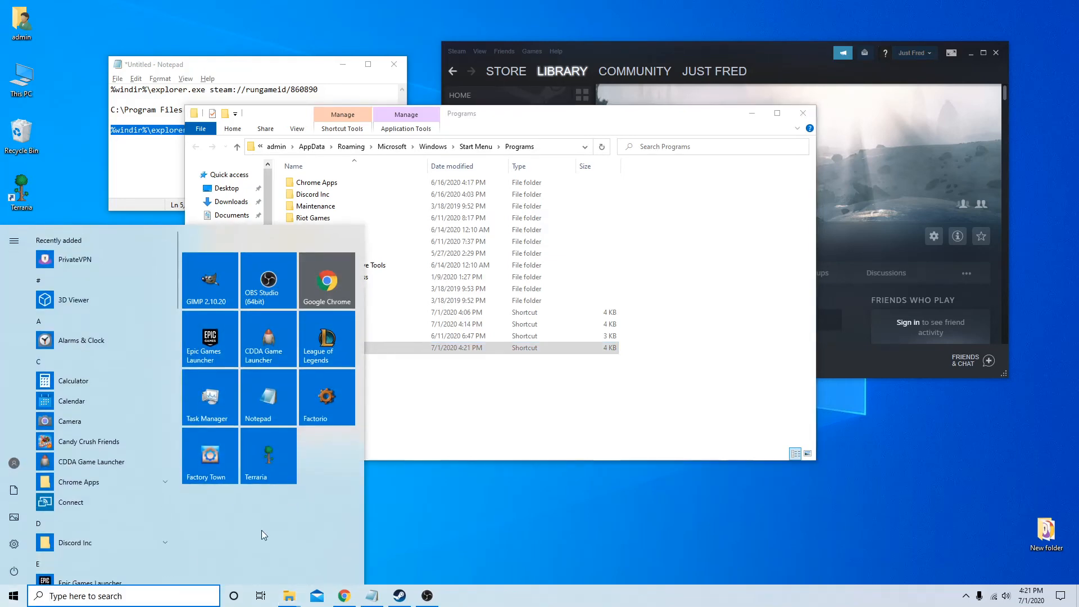
left_click(278, 466)
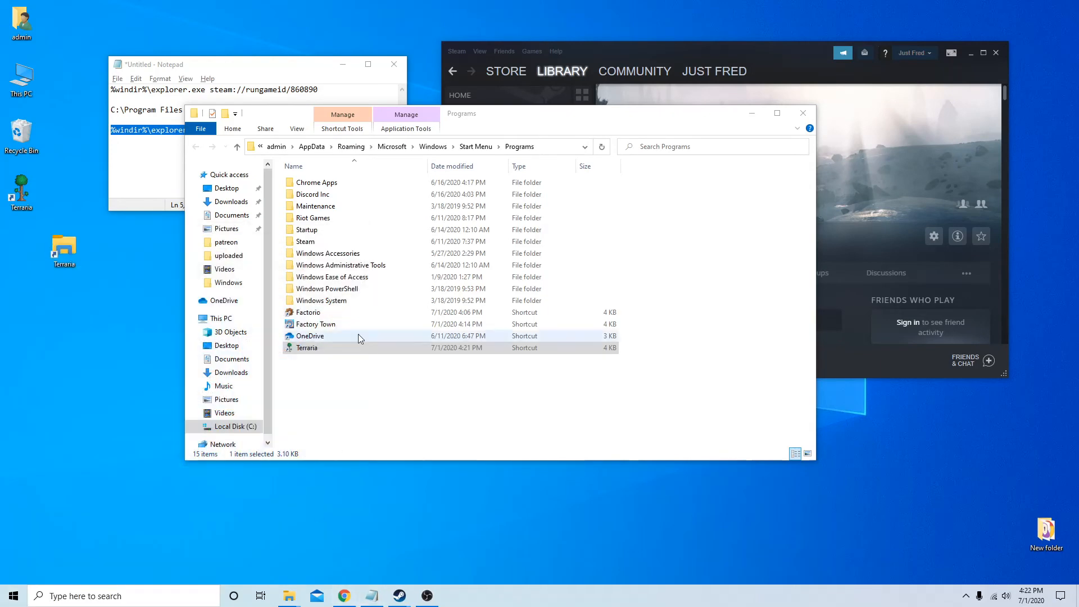
left_click(802, 113)
Step: Close the Notepad note without saving it, and close the Steam window
left_click(394, 64)
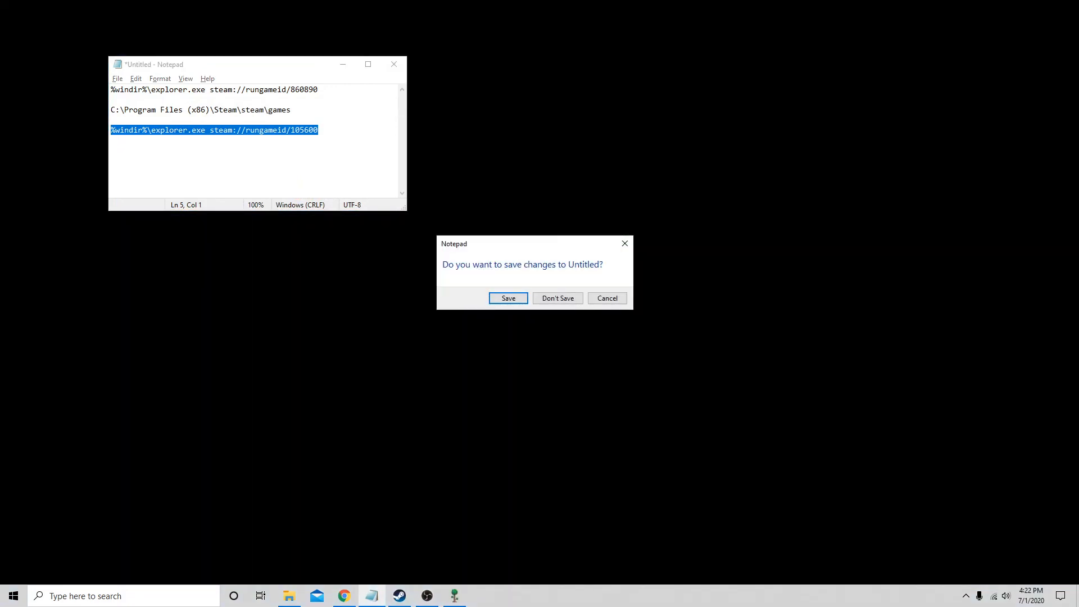
left_click(542, 300)
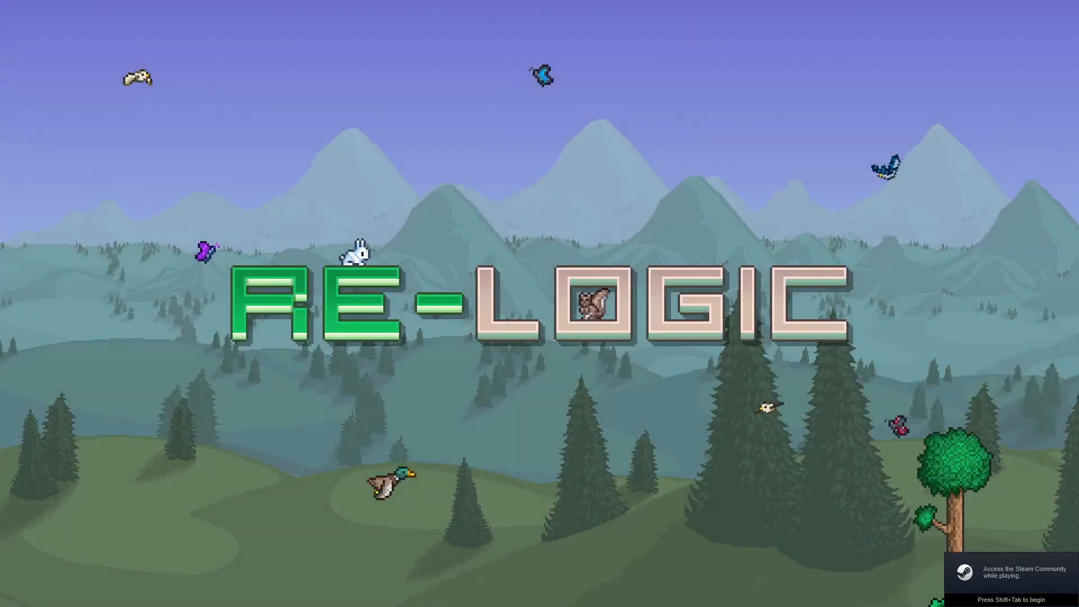
key("alt+Tab")
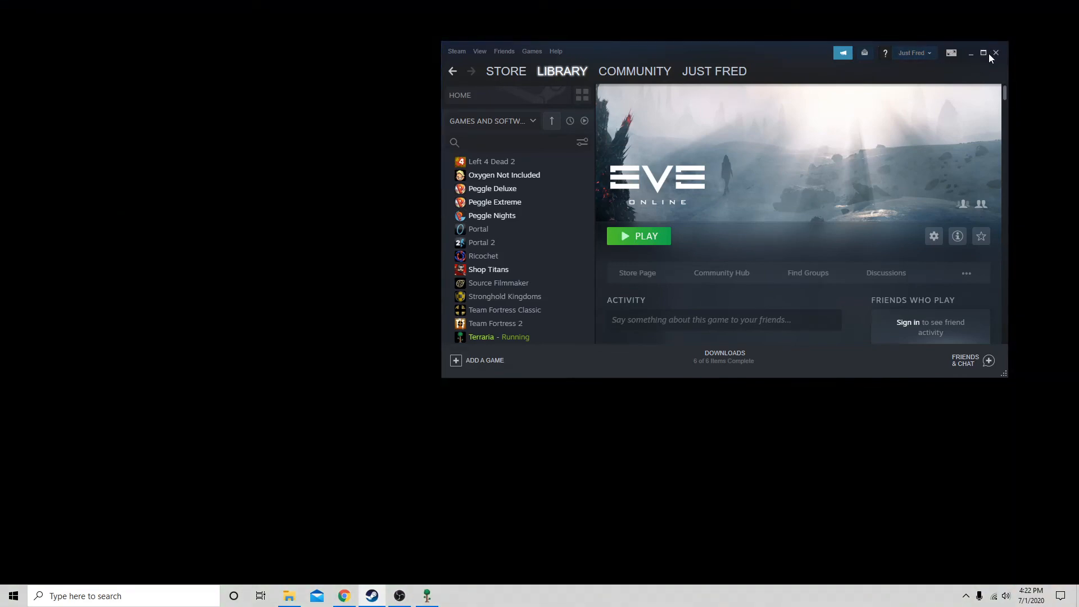
left_click(996, 53)
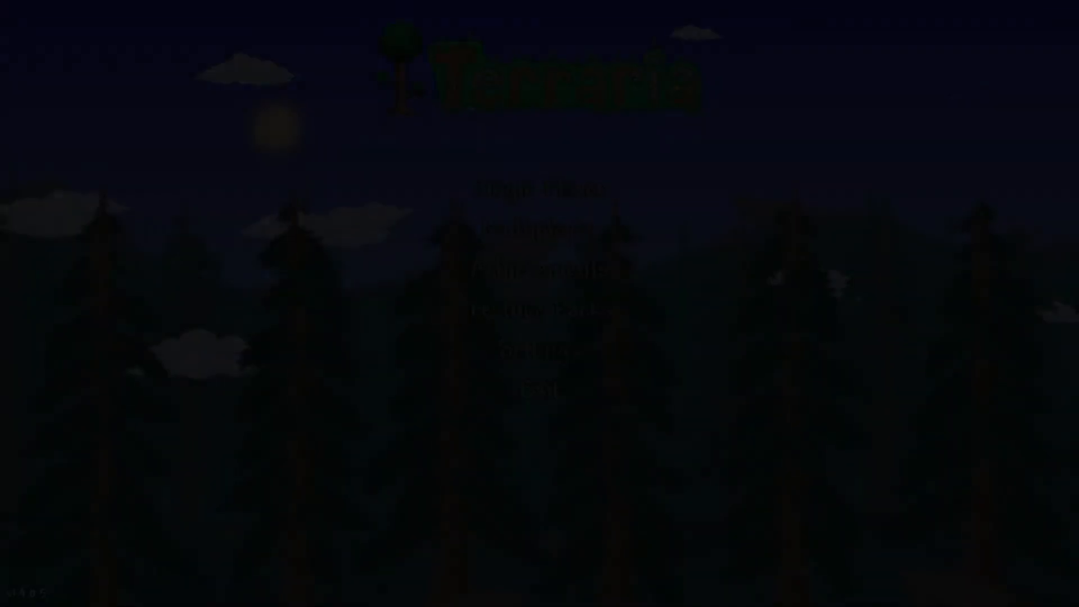